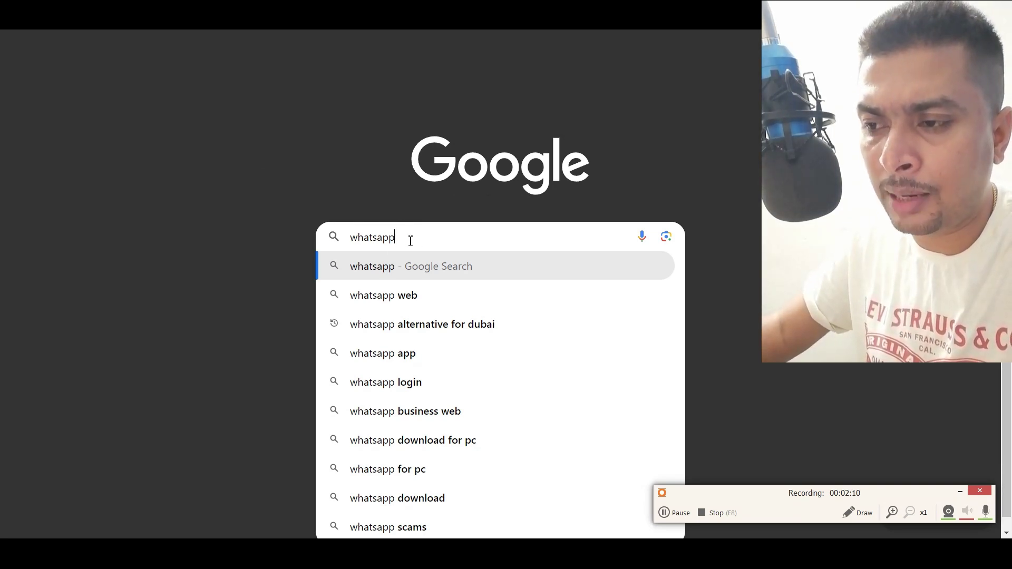
Step: Run the 'whatsapp' Google search and reach WhatsApp Web via WhatsApp.com's top navigation
{"action": "key", "text": "Return"}
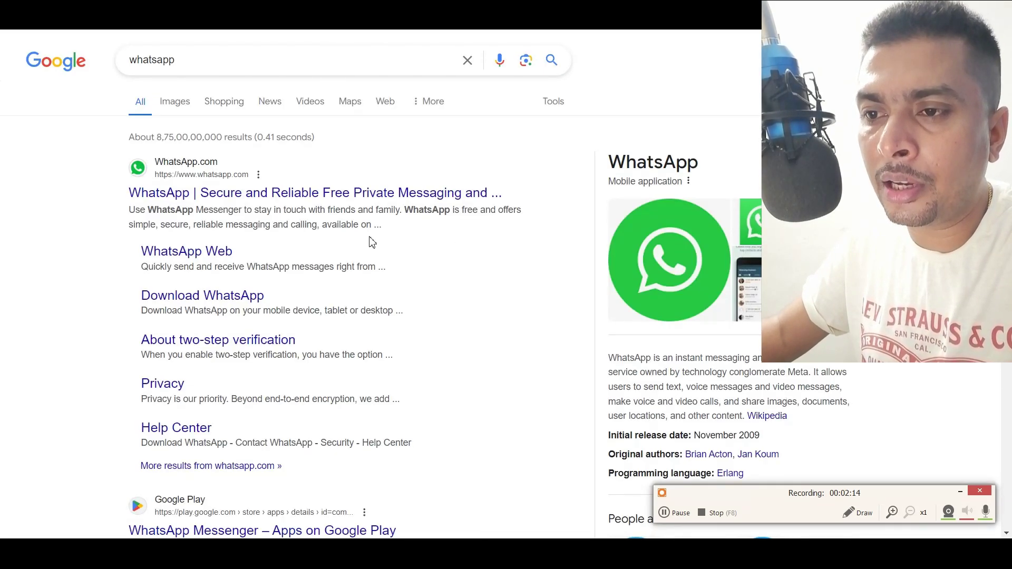
{"action": "scroll", "coordinate": [372, 242], "scroll_direction": "down", "scroll_amount": 3}
{"action": "scroll", "coordinate": [375, 242], "scroll_direction": "down", "scroll_amount": 4}
{"action": "scroll", "coordinate": [375, 242], "scroll_direction": "down", "scroll_amount": 4}
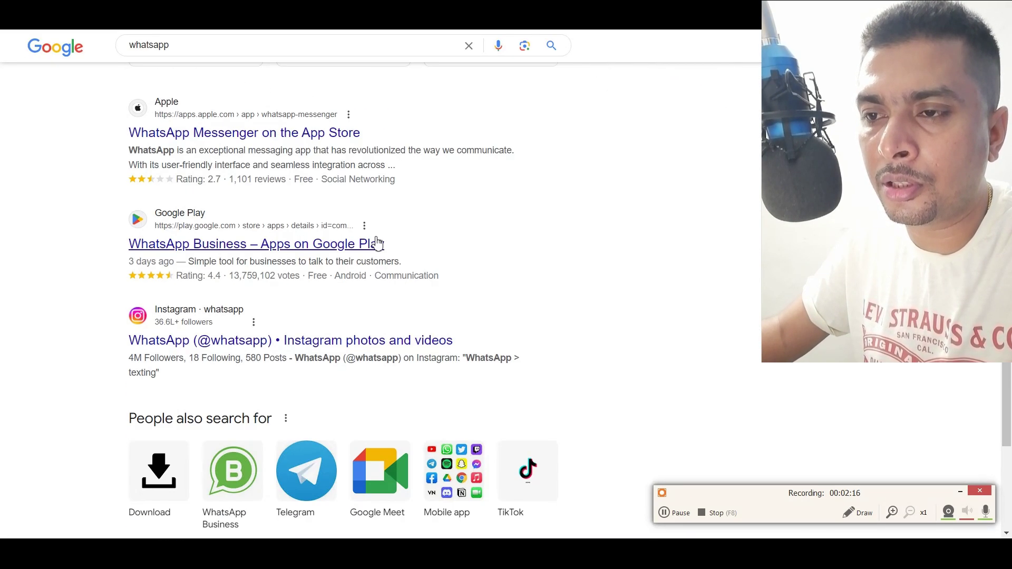
{"action": "scroll", "coordinate": [376, 243], "scroll_direction": "up", "scroll_amount": 9}
{"action": "scroll", "coordinate": [375, 242], "scroll_direction": "up", "scroll_amount": 2}
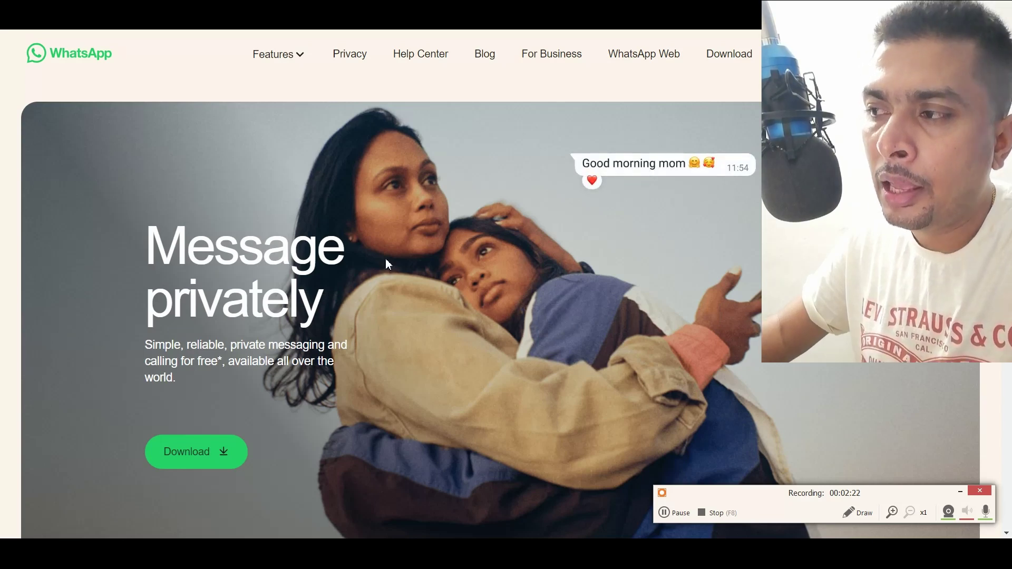
{"action": "left_click", "coordinate": [643, 54]}
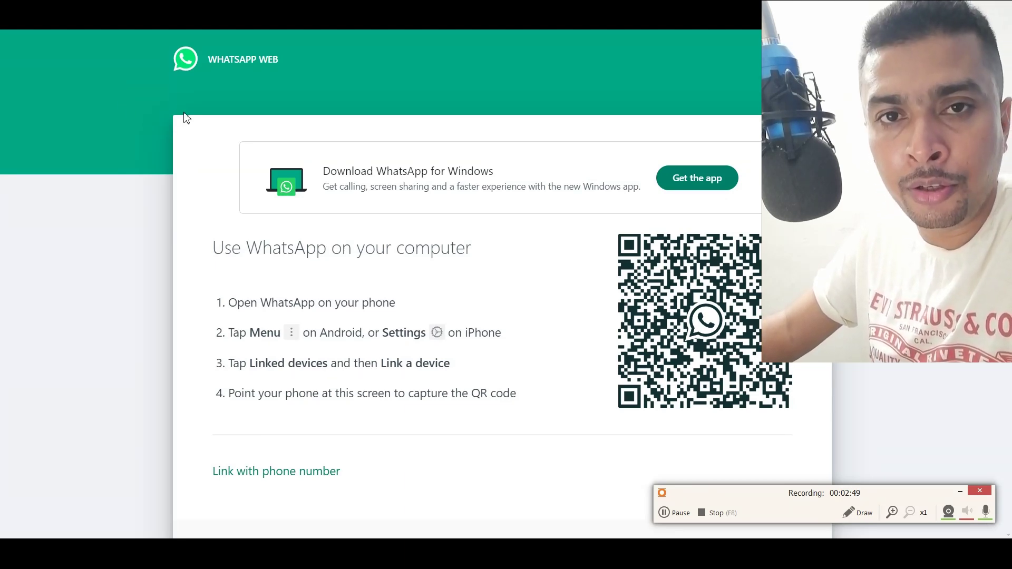
{"action": "scroll", "coordinate": [264, 210], "scroll_direction": "down", "scroll_amount": 2}
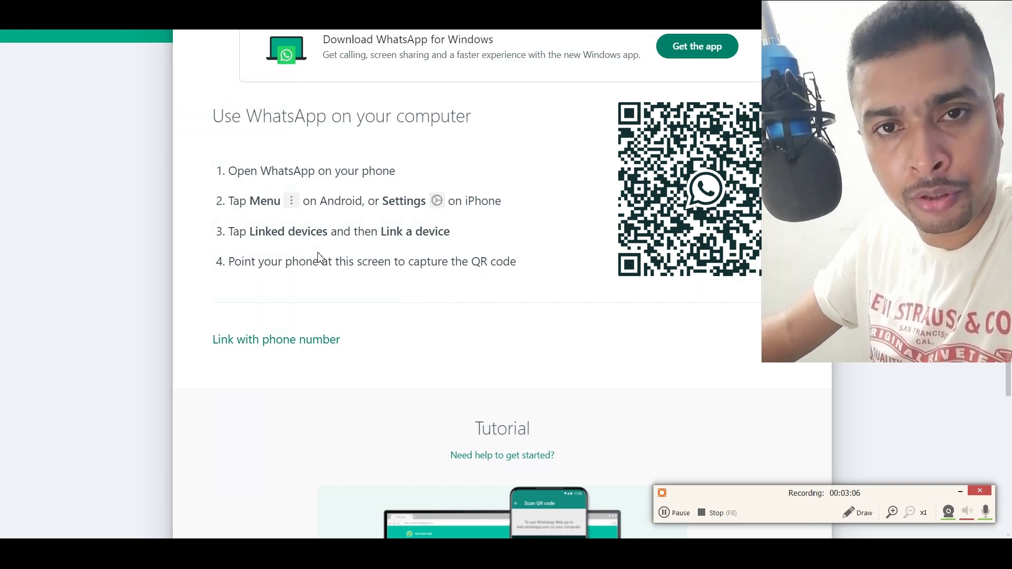
Step: Switch to phone-number linking, enter the +91 number, and request a pairing code
{"action": "left_click", "coordinate": [264, 347]}
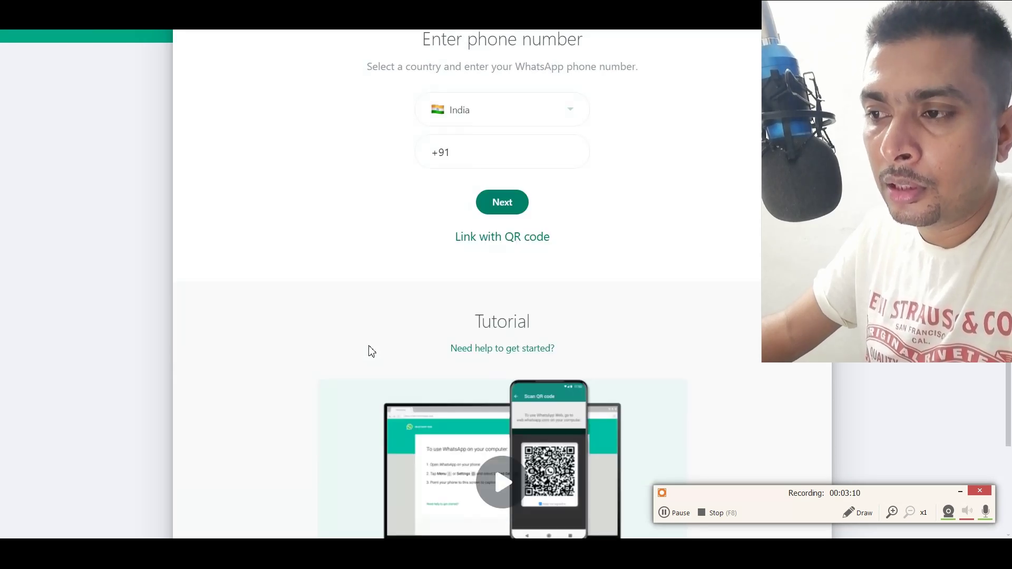
{"action": "left_click", "coordinate": [536, 167]}
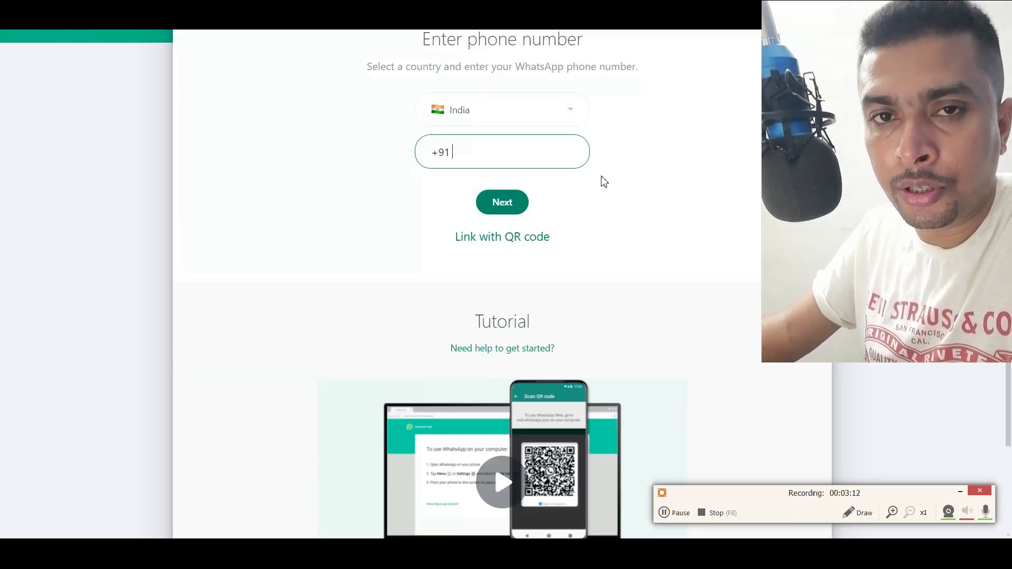
{"action": "type", "text": "953"}
{"action": "left_click", "coordinate": [489, 211]}
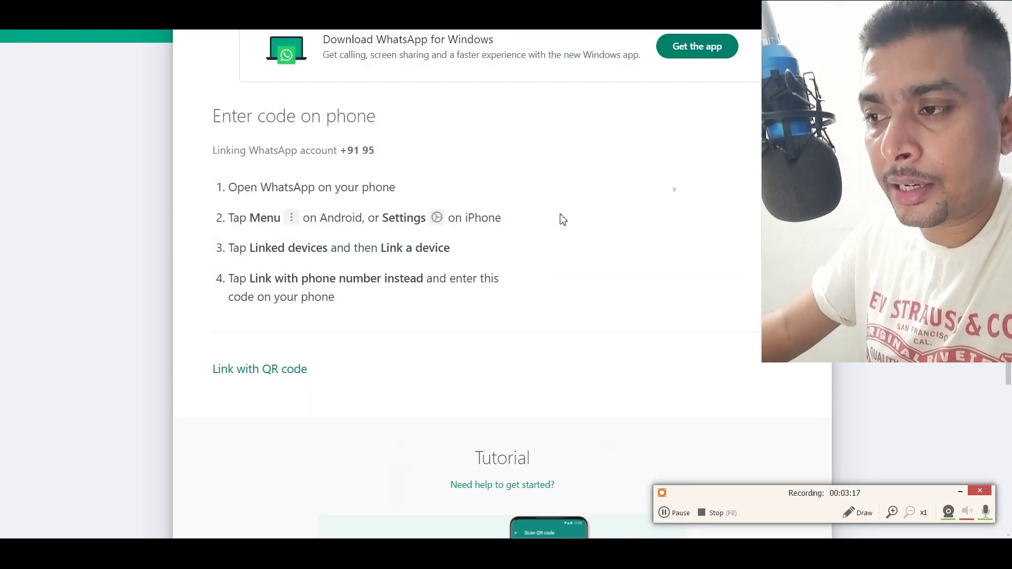